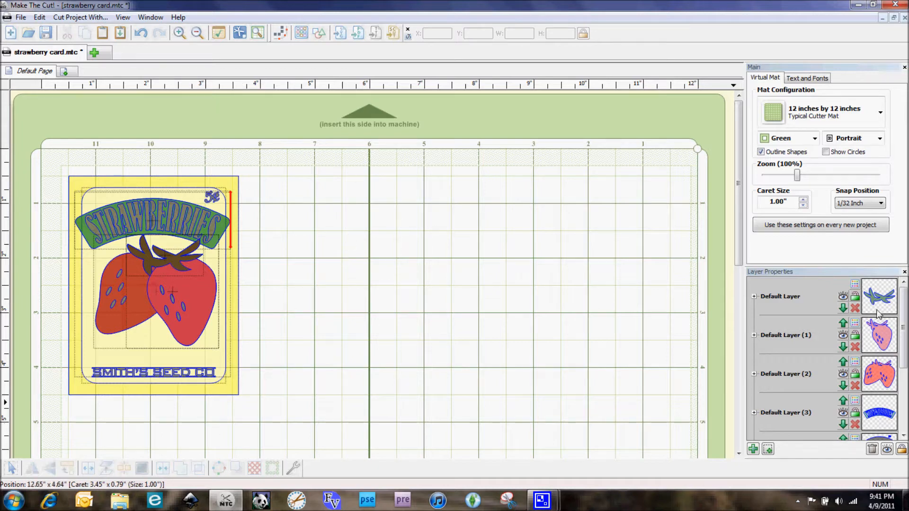
Step: Hide Default Layer, Default Layer (1) and Default Layer (2), which hold the leaves and the strawberry pieces
{"action": "mouse_move", "coordinate": [904, 303]}
{"action": "left_mouse_down"}
{"action": "mouse_move", "coordinate": [905, 371]}
{"action": "mouse_move", "coordinate": [905, 296]}
{"action": "left_mouse_up"}
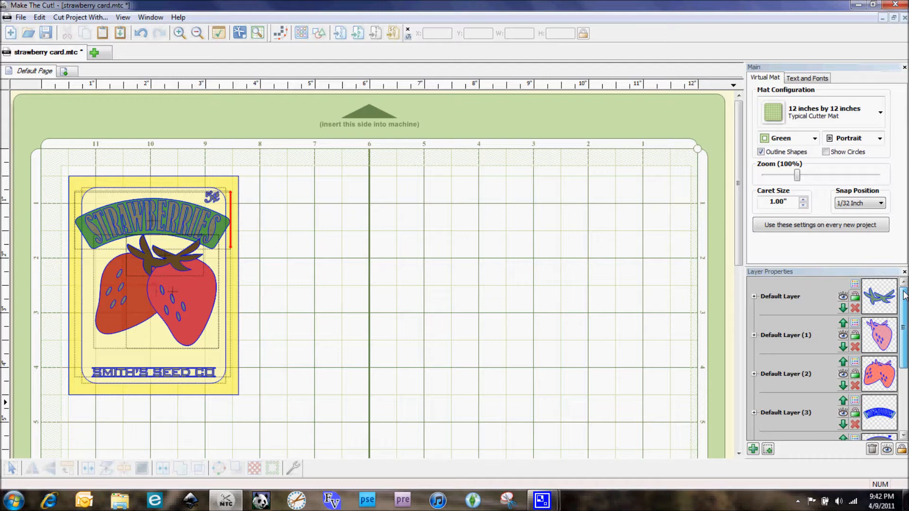
{"action": "left_click", "coordinate": [843, 298]}
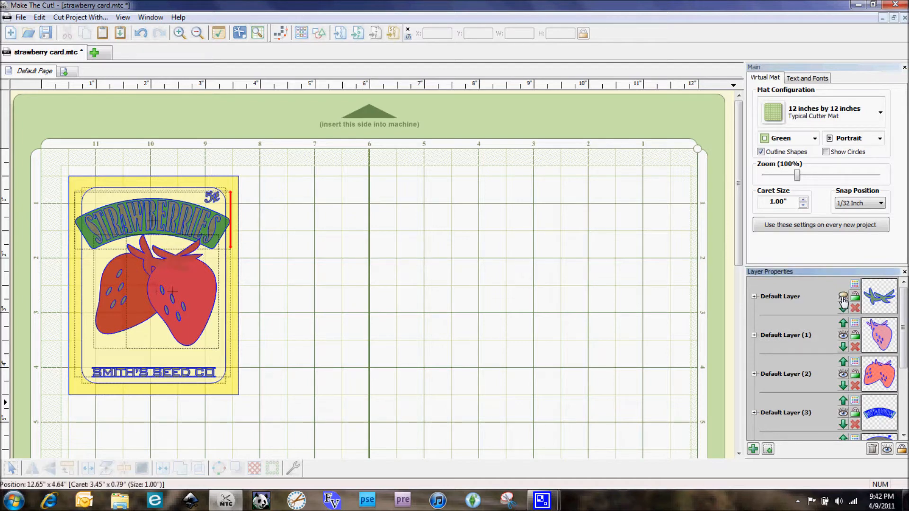
{"action": "left_click", "coordinate": [843, 336]}
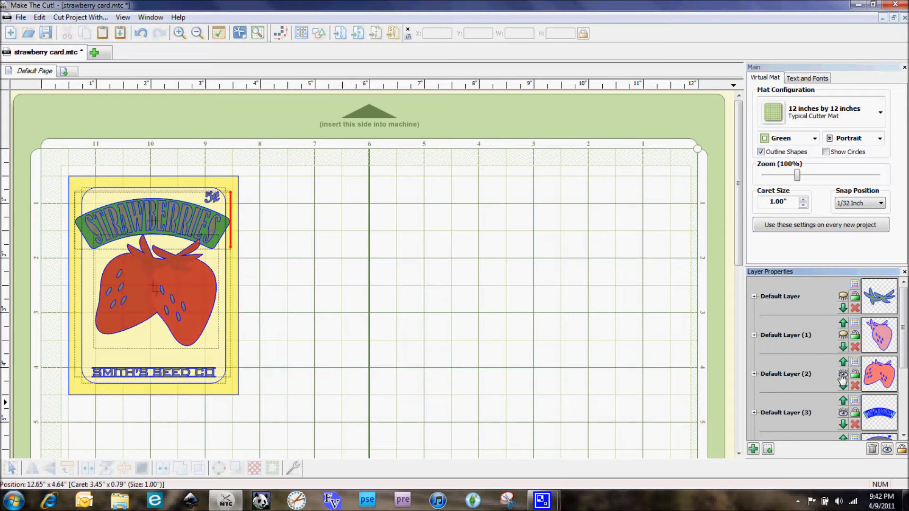
{"action": "left_click", "coordinate": [843, 375]}
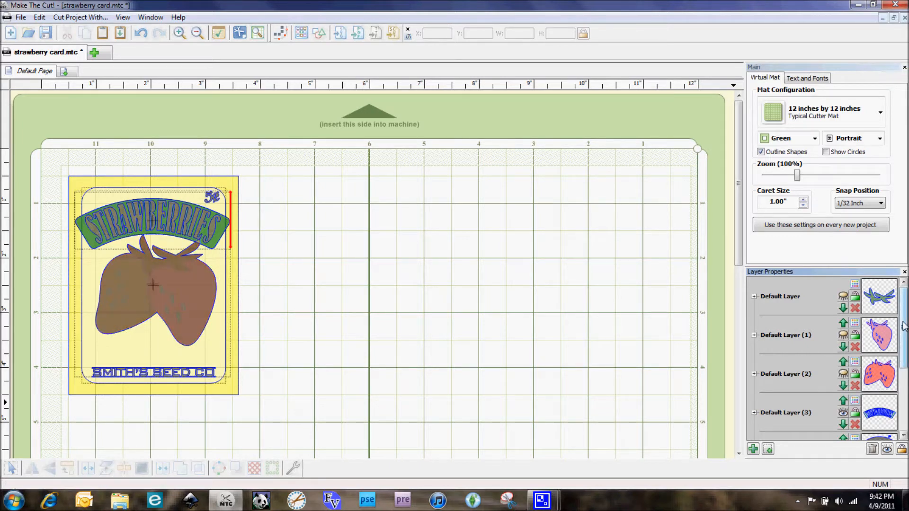
Step: Move the green STRAWBERRIES banner off the card to about X 8.41, Y 0.66 on the mat
{"action": "left_click_drag", "start_coordinate": [904, 327], "coordinate": [904, 371]}
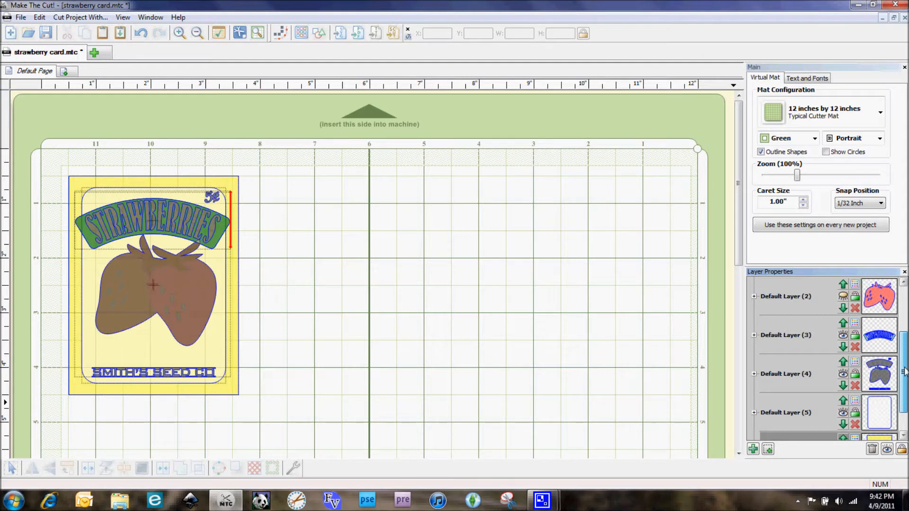
{"action": "left_click", "coordinate": [874, 337]}
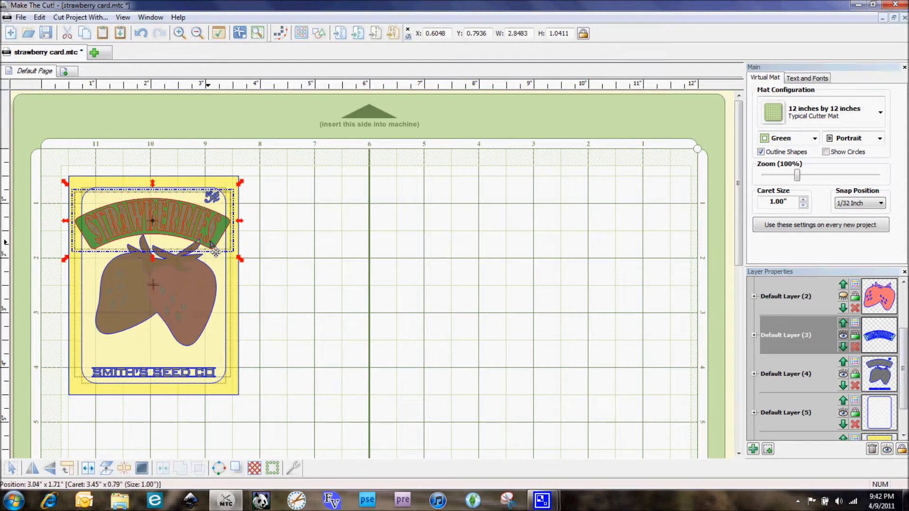
{"action": "left_click_drag", "start_coordinate": [221, 243], "coordinate": [481, 271]}
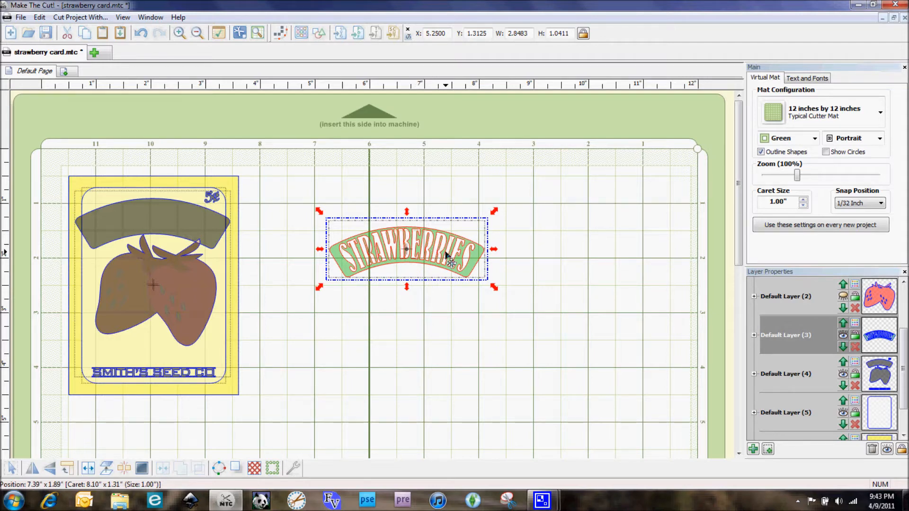
{"action": "left_click_drag", "start_coordinate": [447, 255], "coordinate": [621, 222]}
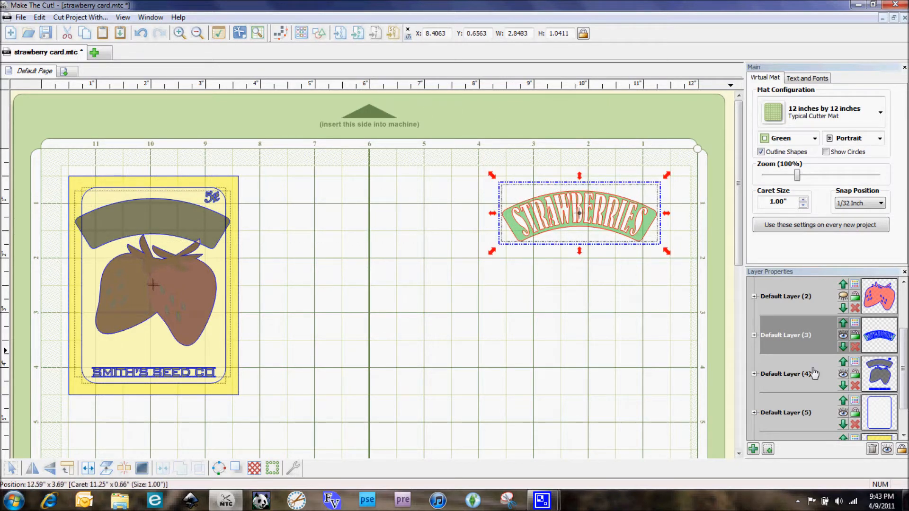
Step: Hide the yellow card base layer and the rounded frame on Default Layer (5), keeping Default Layer (2) hidden
{"action": "left_click_drag", "start_coordinate": [903, 370], "coordinate": [903, 407]}
{"action": "left_click", "coordinate": [843, 413]}
{"action": "left_click", "coordinate": [842, 373]}
{"action": "left_click_drag", "start_coordinate": [903, 391], "coordinate": [903, 381]}
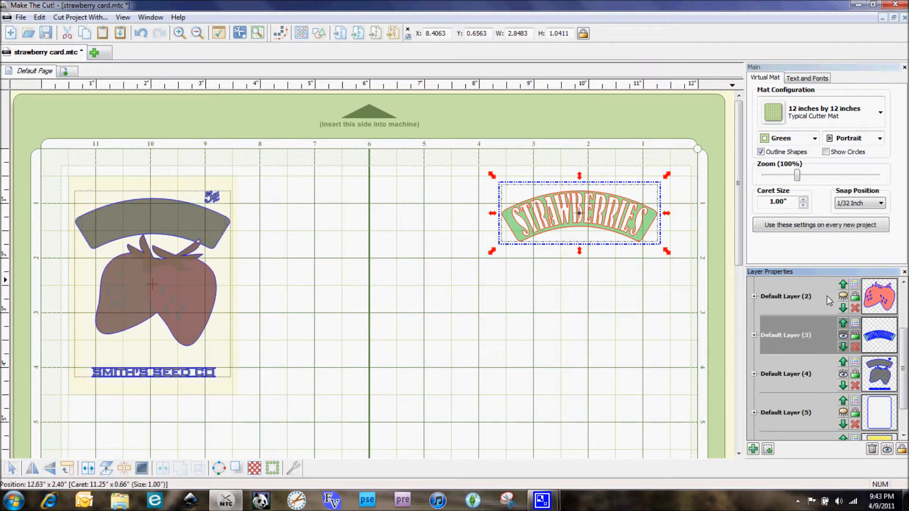
{"action": "left_click", "coordinate": [843, 297]}
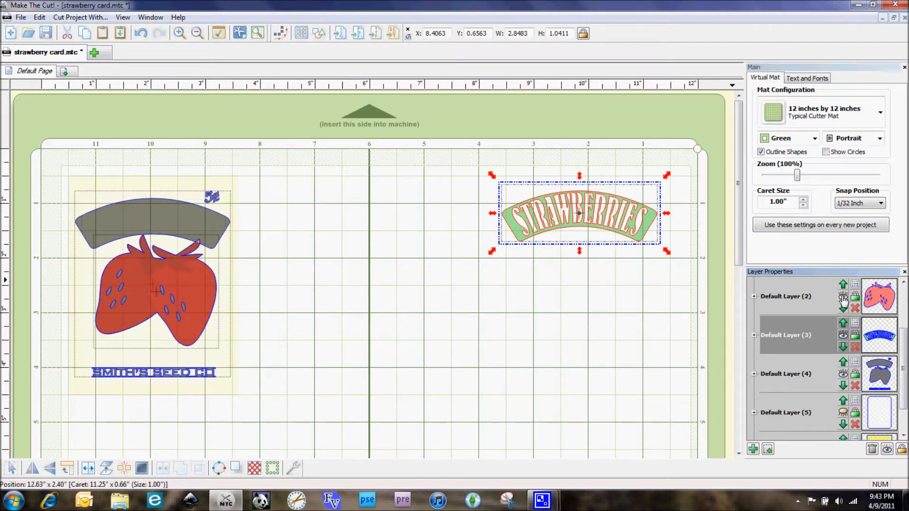
{"action": "left_click", "coordinate": [843, 297]}
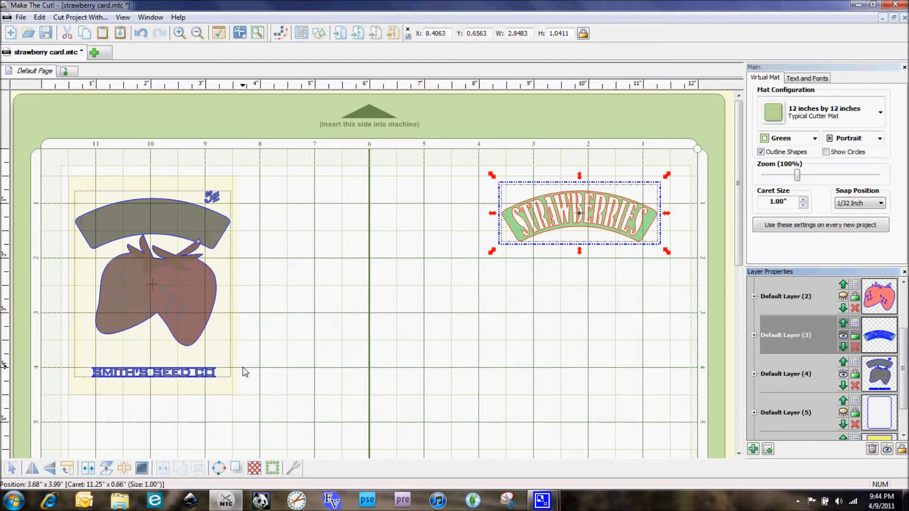
Step: Select the gray shadow artwork on the card and split it into separate shapes
{"action": "left_click_drag", "start_coordinate": [66, 176], "coordinate": [266, 406]}
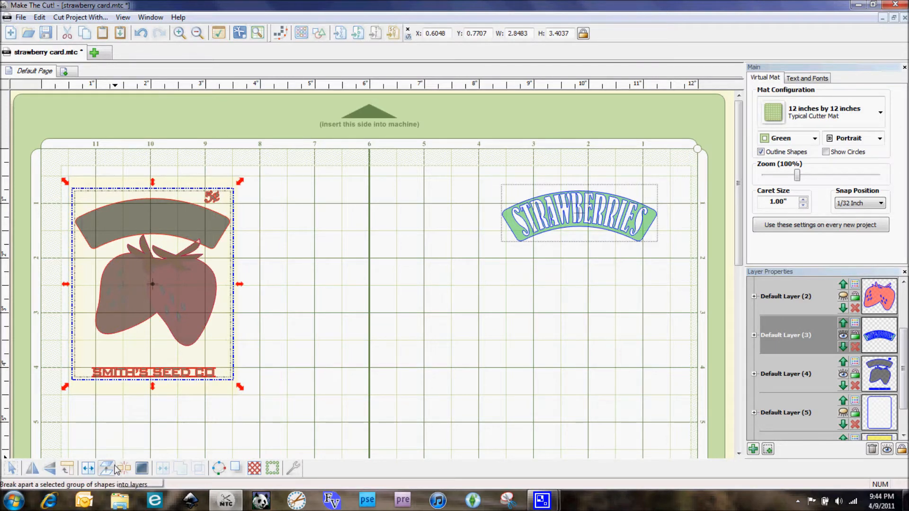
{"action": "left_click", "coordinate": [88, 469]}
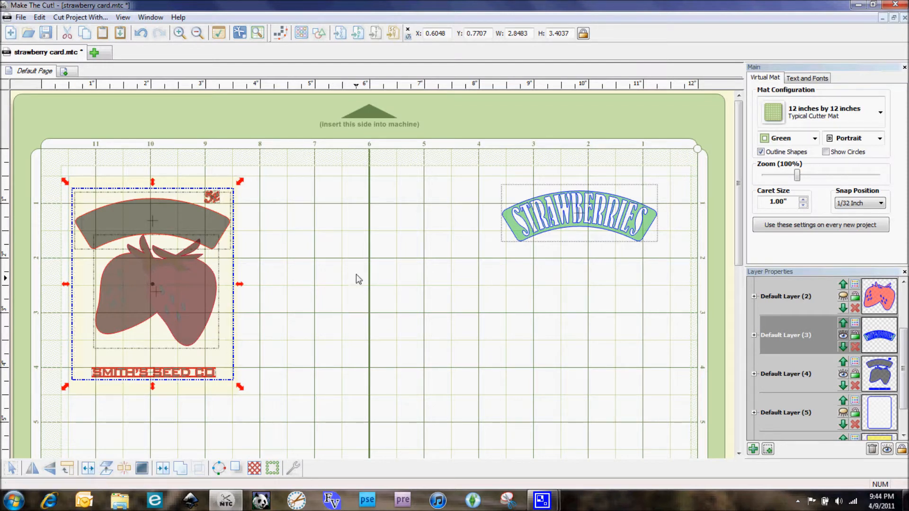
{"action": "left_click", "coordinate": [315, 271]}
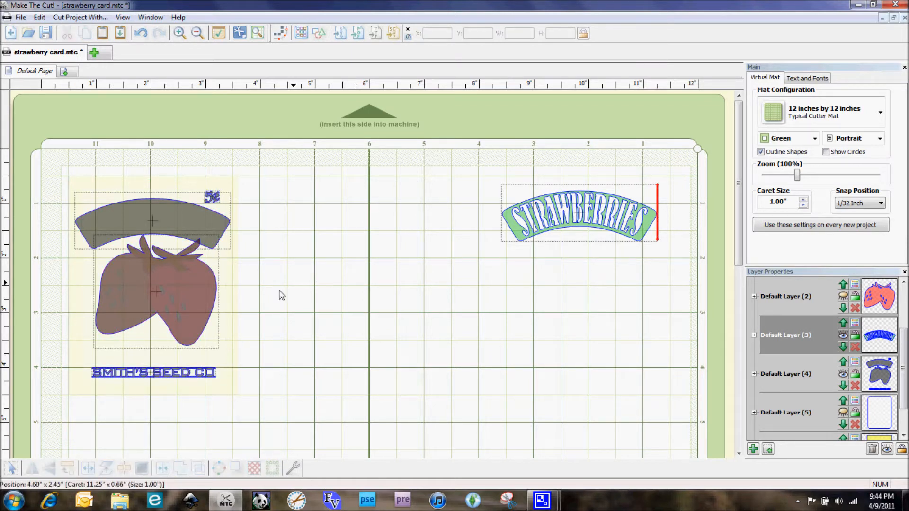
Step: Shift the gray strawberry shadow slightly down and select the individual pieces to check that they are separate
{"action": "left_click", "coordinate": [189, 303]}
{"action": "left_click_drag", "start_coordinate": [188, 299], "coordinate": [186, 308]}
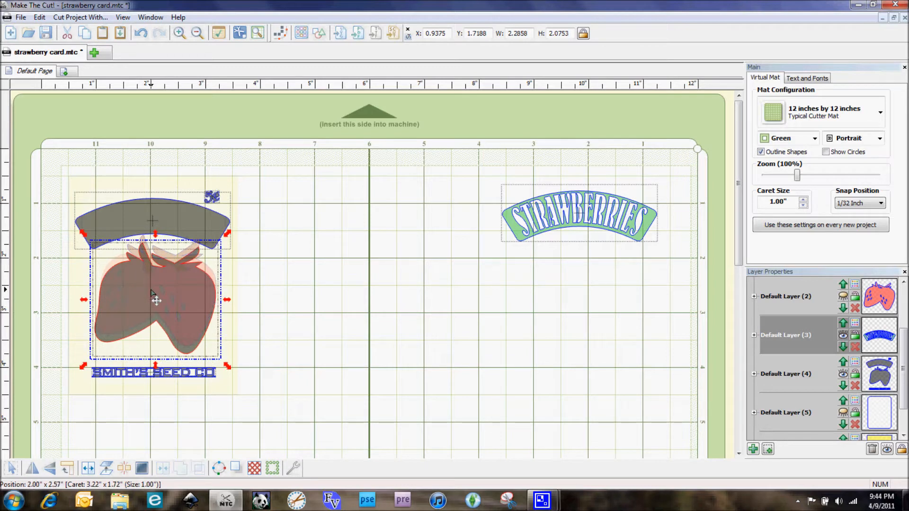
{"action": "left_click", "coordinate": [162, 214]}
{"action": "left_click", "coordinate": [302, 229]}
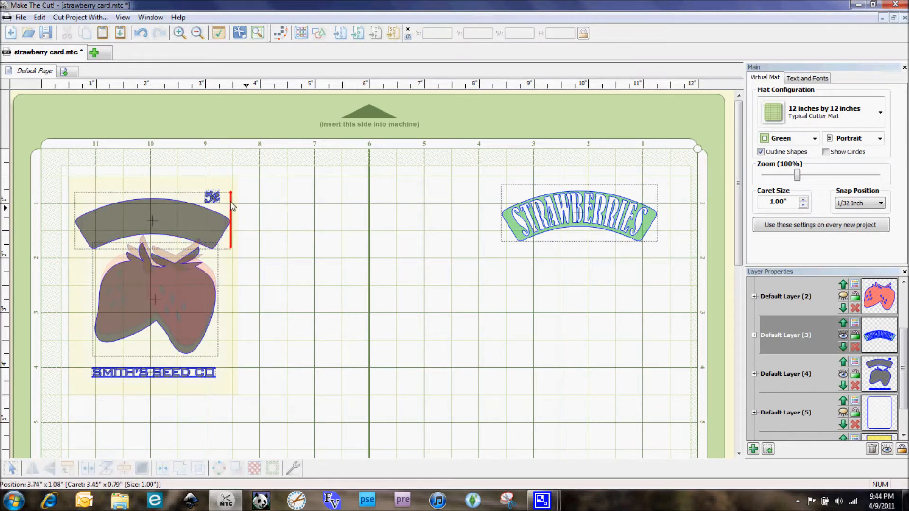
{"action": "left_click", "coordinate": [212, 198]}
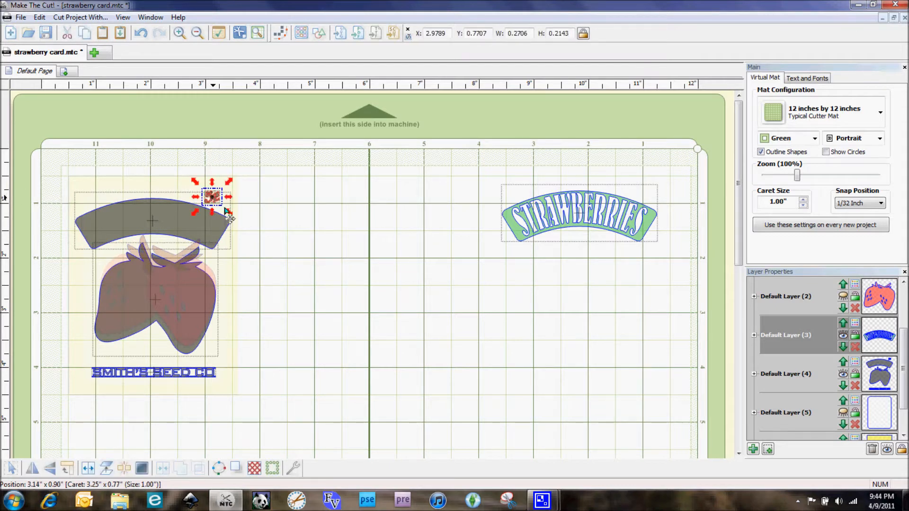
{"action": "left_click", "coordinate": [154, 376]}
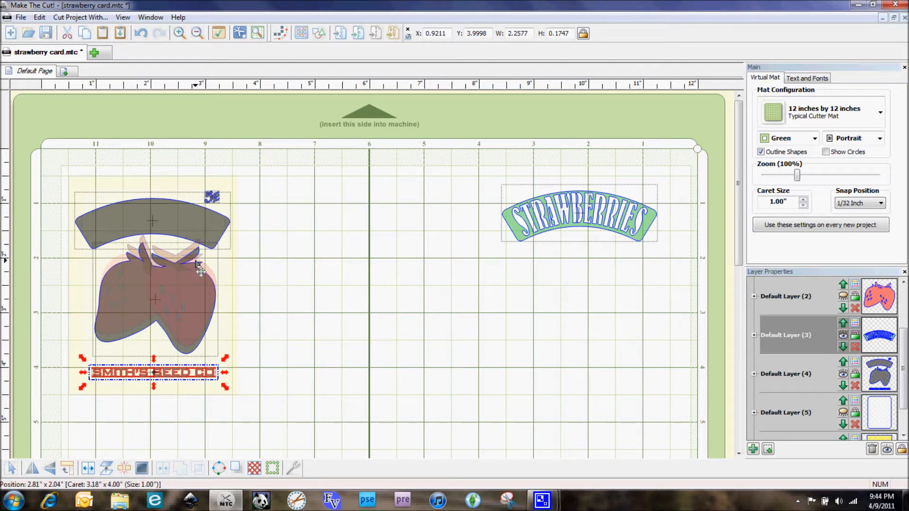
Step: Select the gray banner shadow together with the strawberry shadow and join them into one shape
{"action": "left_click", "coordinate": [165, 220]}
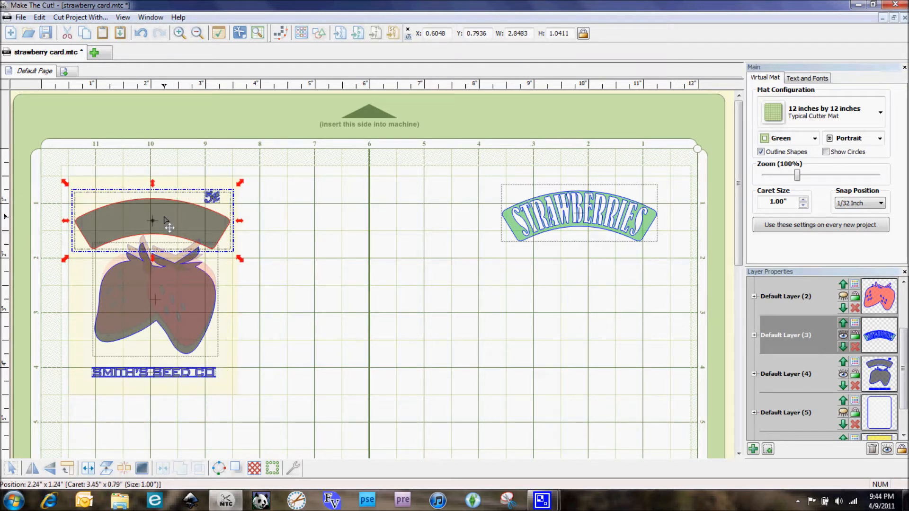
{"action": "left_click", "coordinate": [186, 299], "text": "shift"}
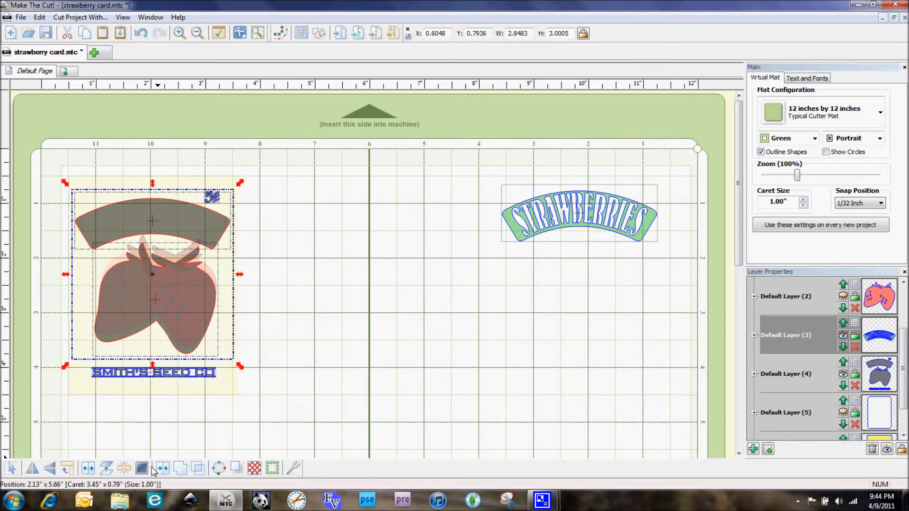
{"action": "left_click", "coordinate": [164, 467]}
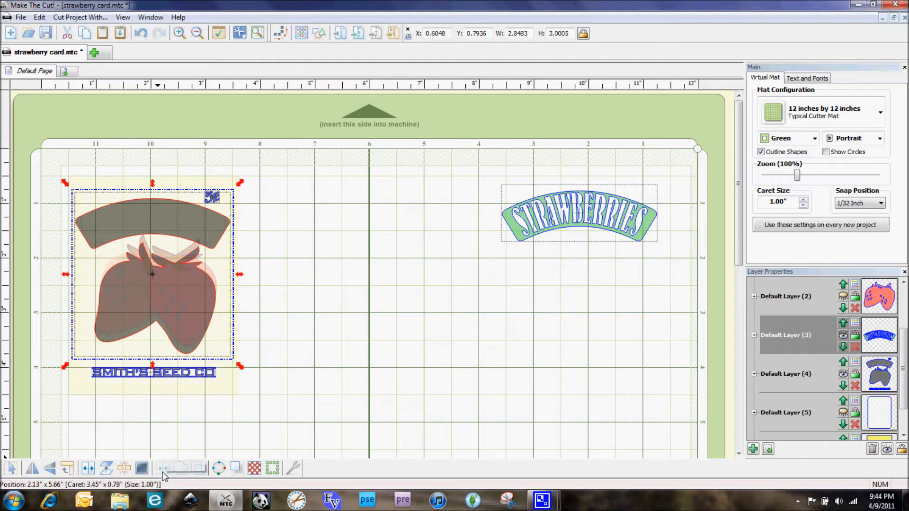
{"action": "left_click_drag", "start_coordinate": [170, 301], "coordinate": [335, 349]}
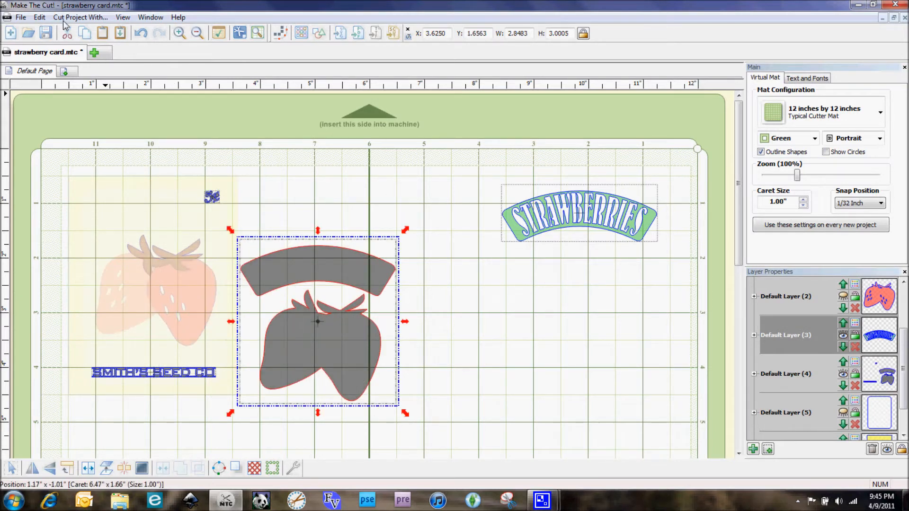
{"action": "left_click", "coordinate": [40, 18]}
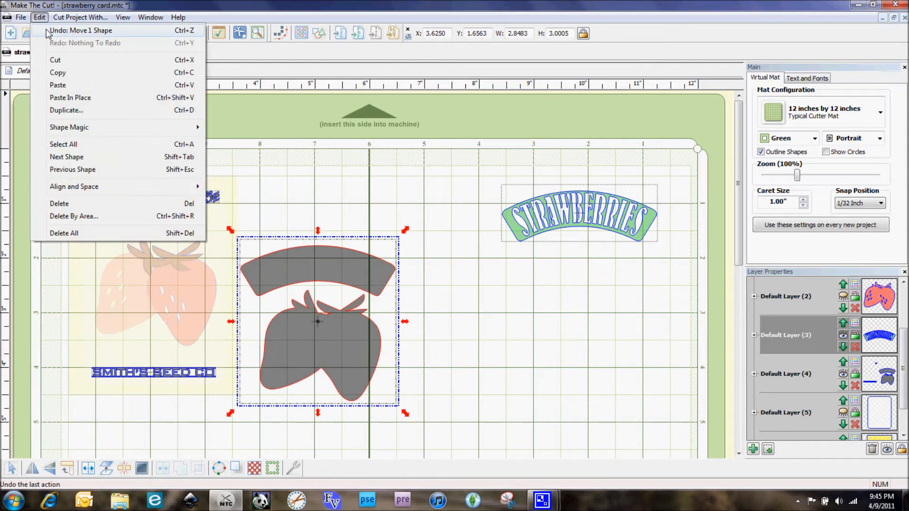
{"action": "left_click", "coordinate": [71, 30]}
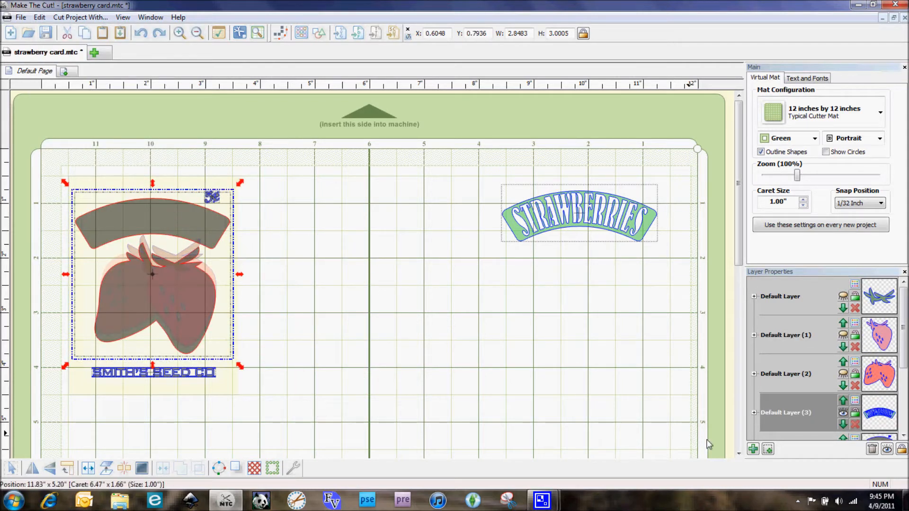
Step: Put the joined gray banner and strawberry shadows on a new layer and hide that layer
{"action": "left_click", "coordinate": [768, 450]}
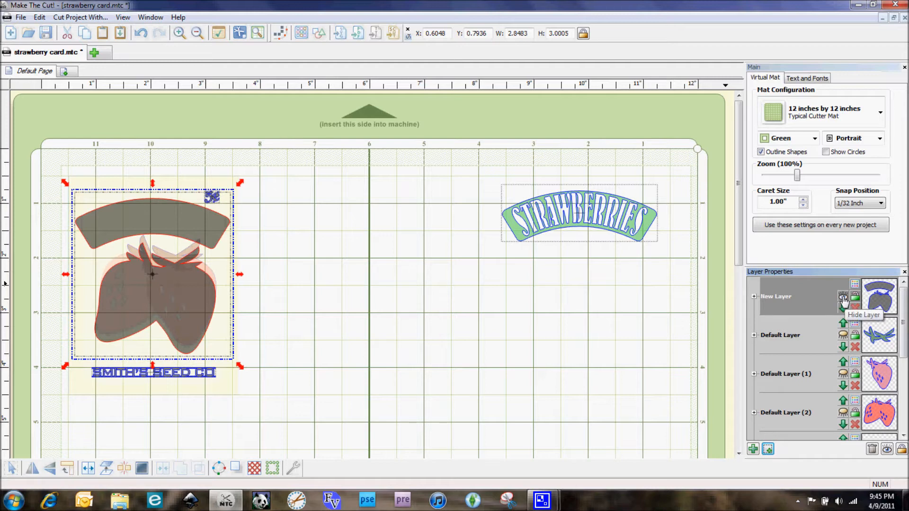
{"action": "left_click", "coordinate": [842, 298]}
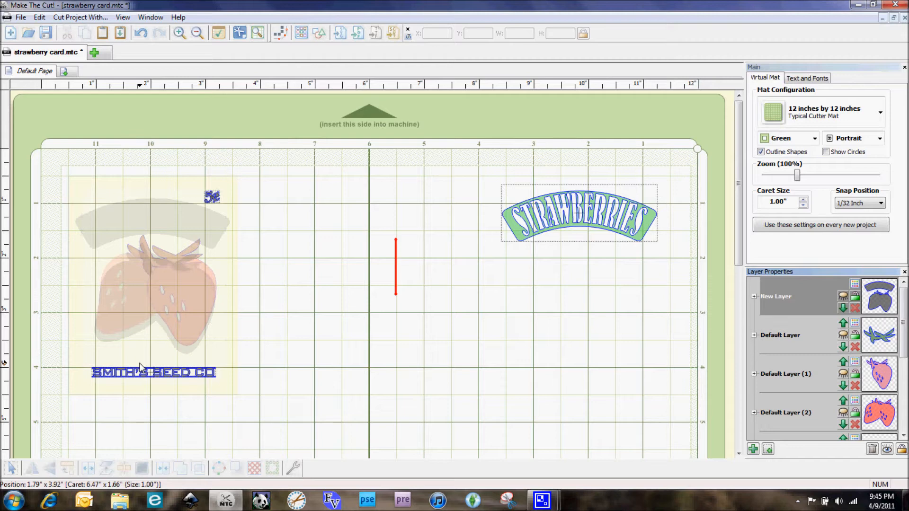
Step: Join the 5¢ and SMITH'S SEED CO lettering and move it below the banner to about X 8.47, Y 2.09
{"action": "left_click_drag", "start_coordinate": [69, 171], "coordinate": [272, 411]}
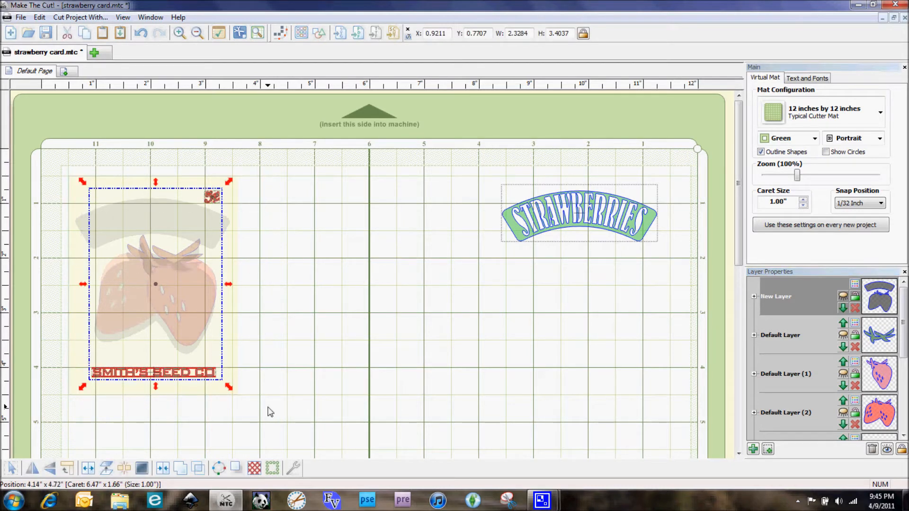
{"action": "left_click", "coordinate": [163, 468]}
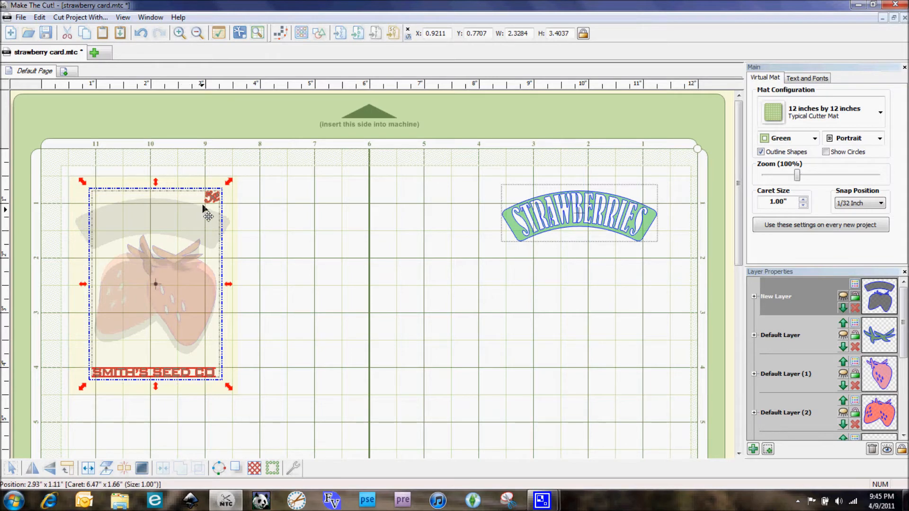
{"action": "left_click_drag", "start_coordinate": [210, 209], "coordinate": [628, 279]}
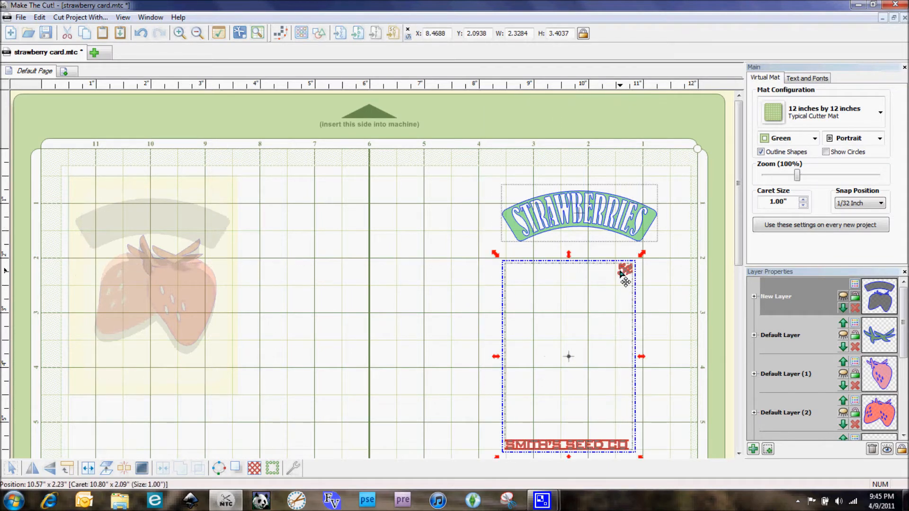
{"action": "left_click", "coordinate": [550, 213]}
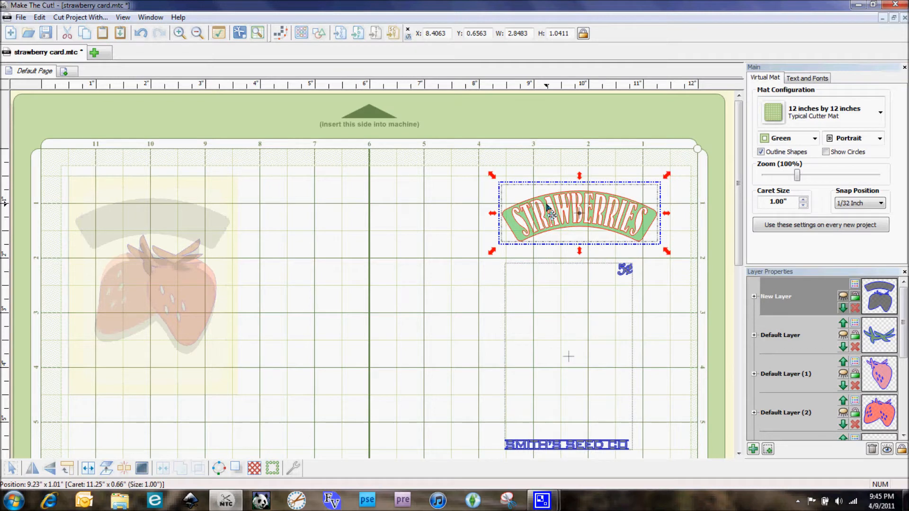
{"action": "left_click", "coordinate": [626, 274]}
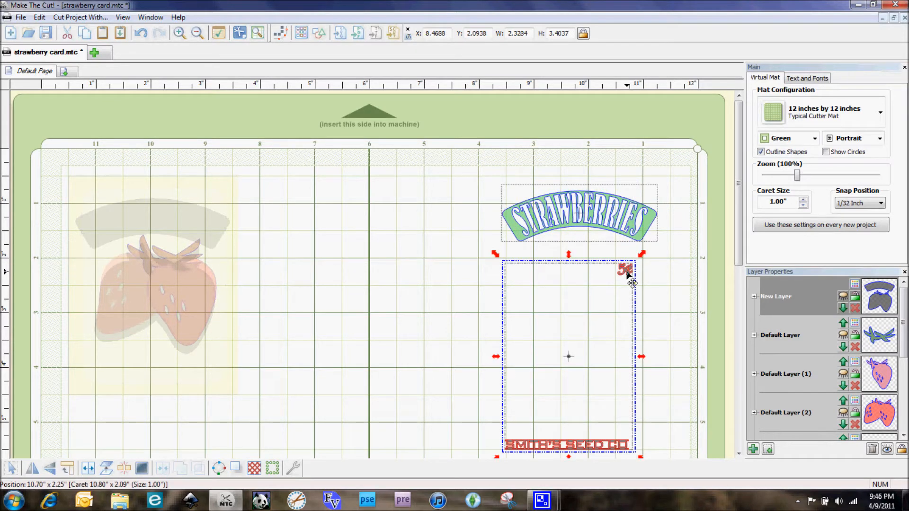